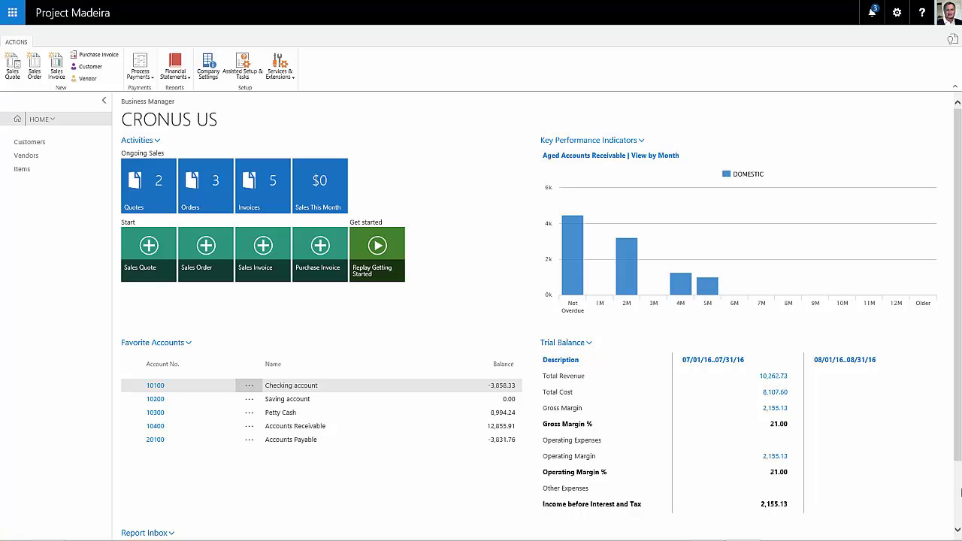
Step: Start a purchase invoice for vendor Lewis Home Furniture with vendor invoice no. 678768 and begin its item lines
{"action": "left_click", "coordinate": [318, 249]}
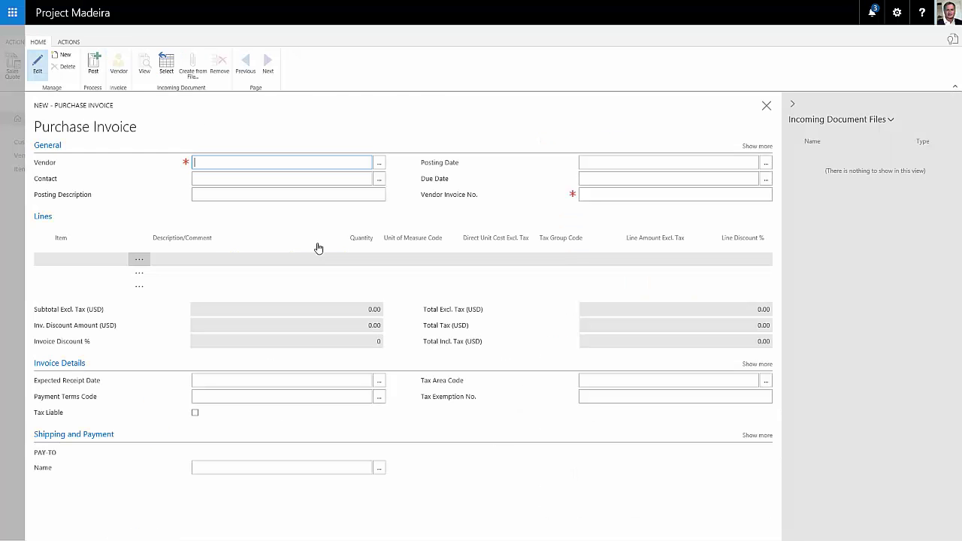
{"action": "left_click", "coordinate": [379, 164]}
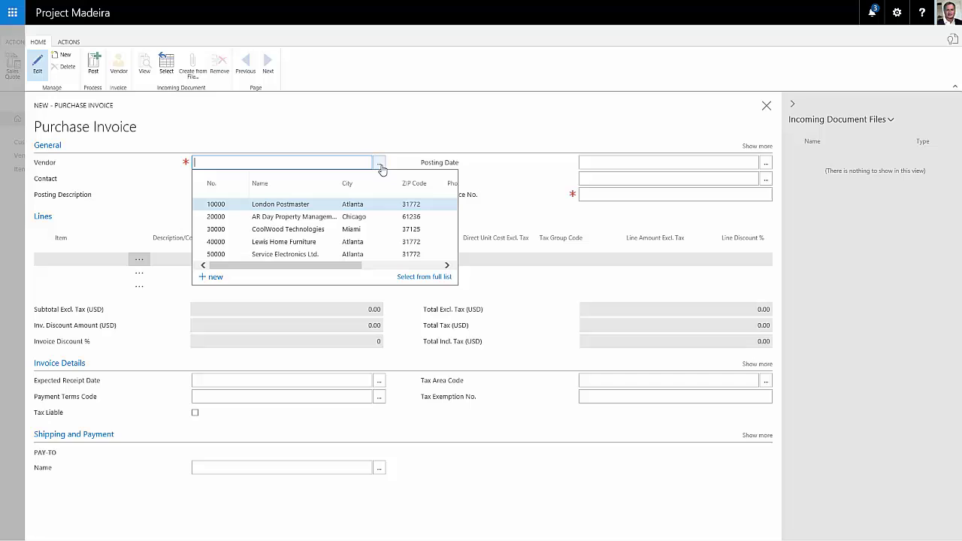
{"action": "left_click", "coordinate": [295, 242]}
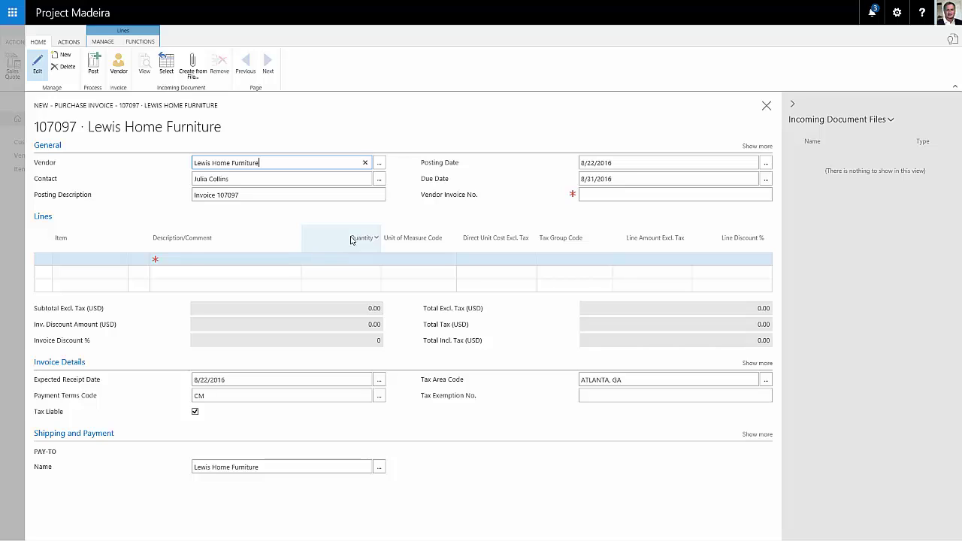
{"action": "left_click", "coordinate": [590, 197]}
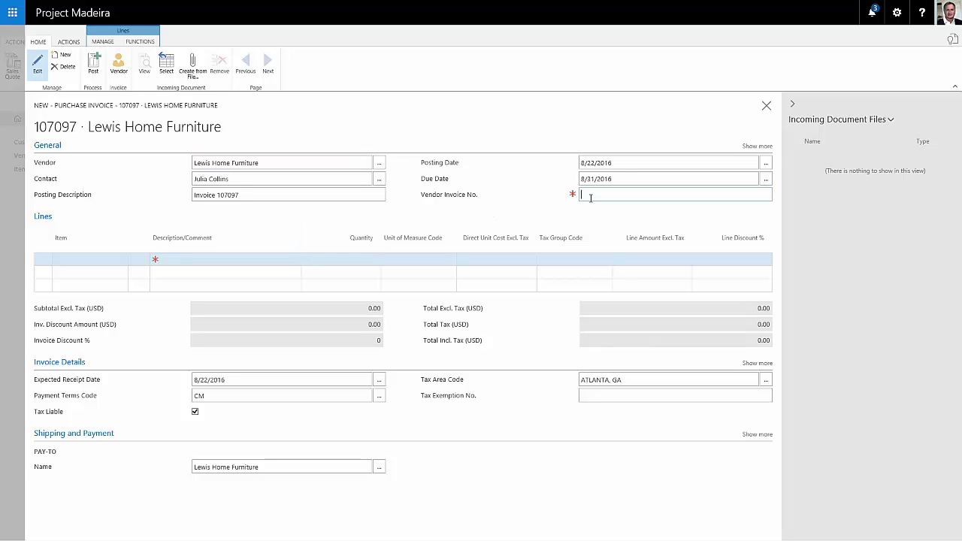
{"action": "type", "text": "678768"}
{"action": "key", "text": "Tab"}
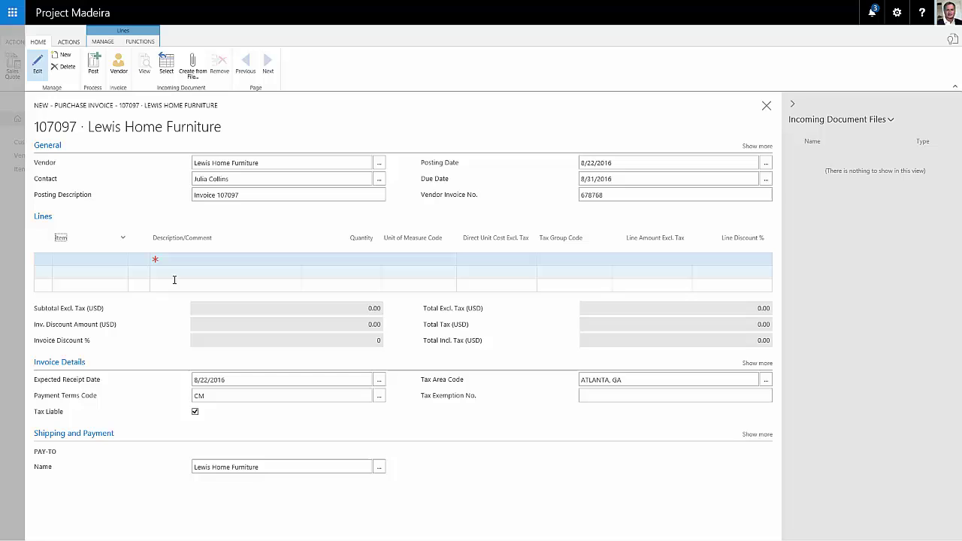
{"action": "left_click", "coordinate": [100, 261]}
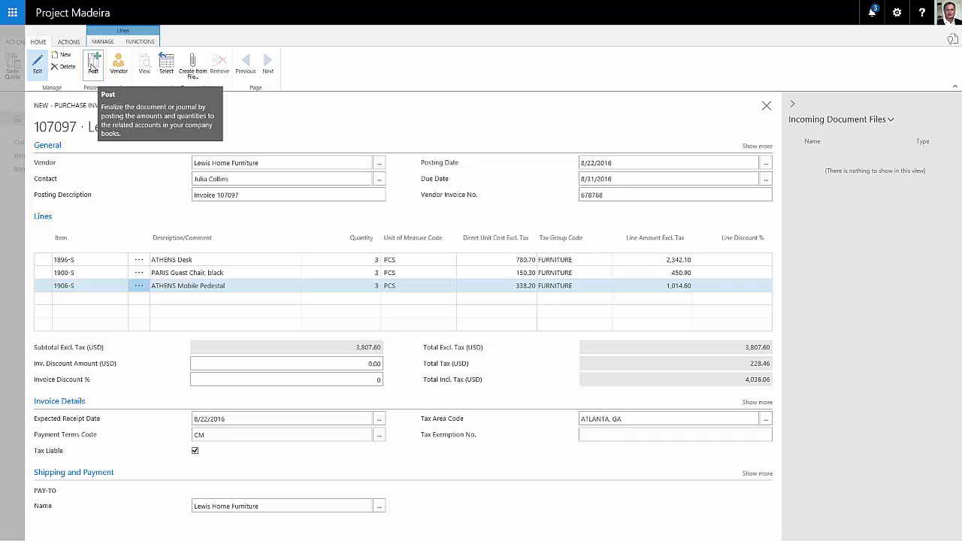
Step: Post the purchase invoice, then open the AP CHECKS journal from Finance > Payment Journals
{"action": "left_click", "coordinate": [92, 67]}
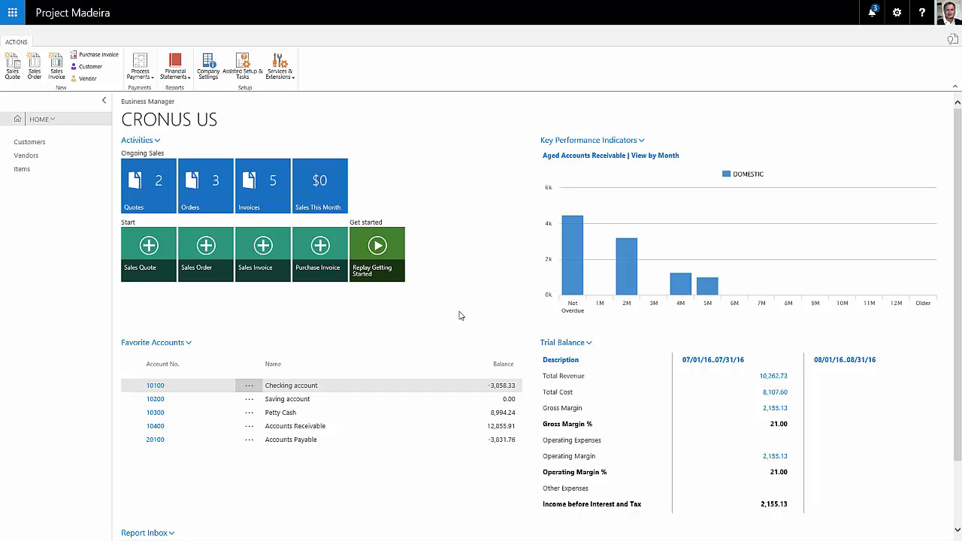
{"action": "left_click", "coordinate": [45, 120]}
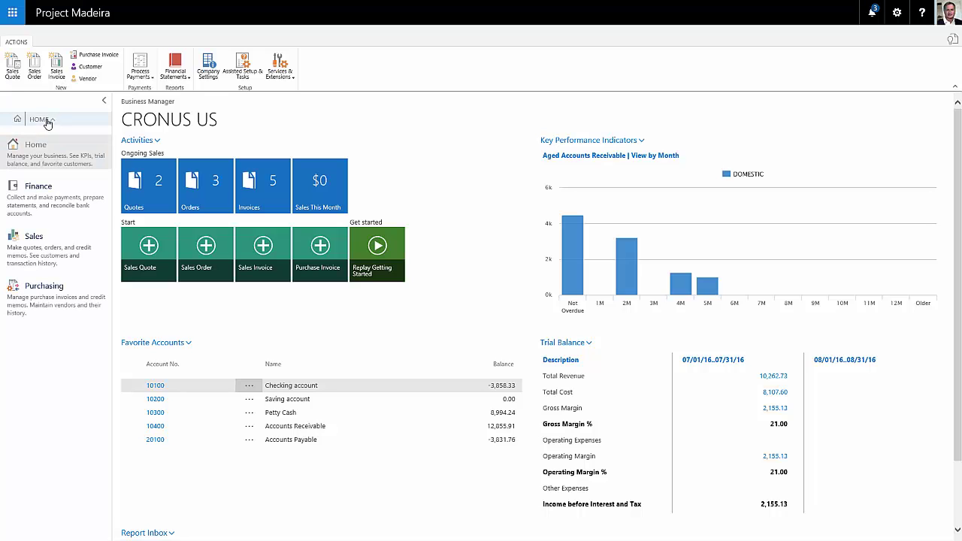
{"action": "left_click", "coordinate": [52, 197]}
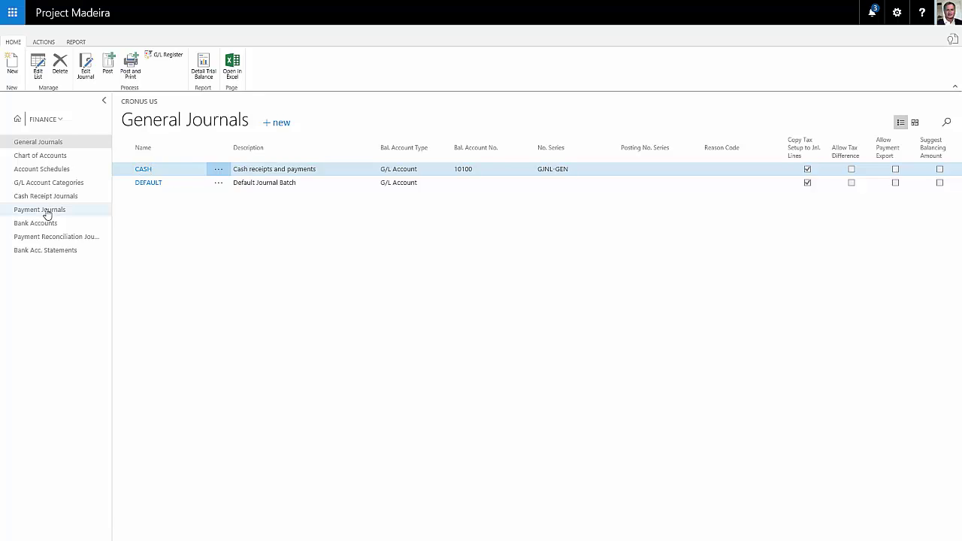
{"action": "left_click", "coordinate": [45, 211]}
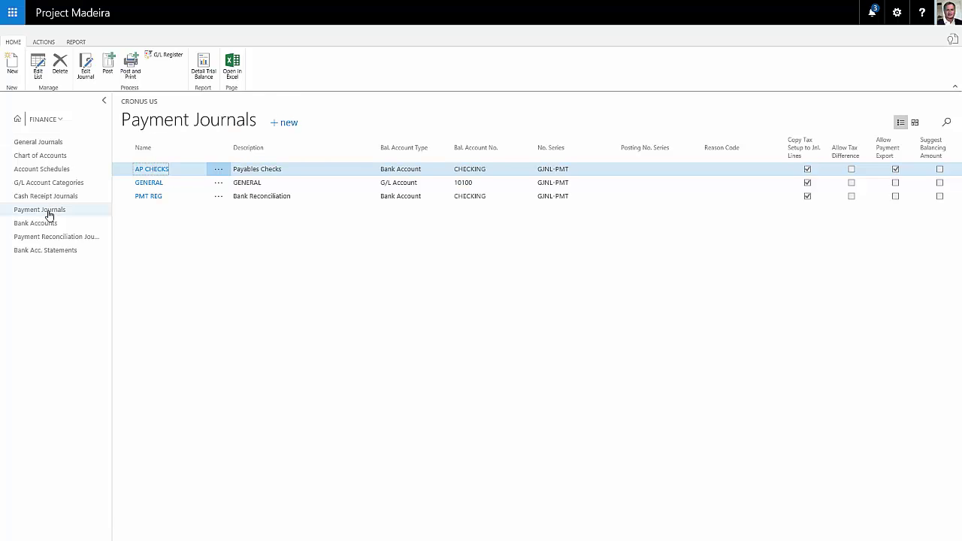
{"action": "left_click", "coordinate": [153, 170]}
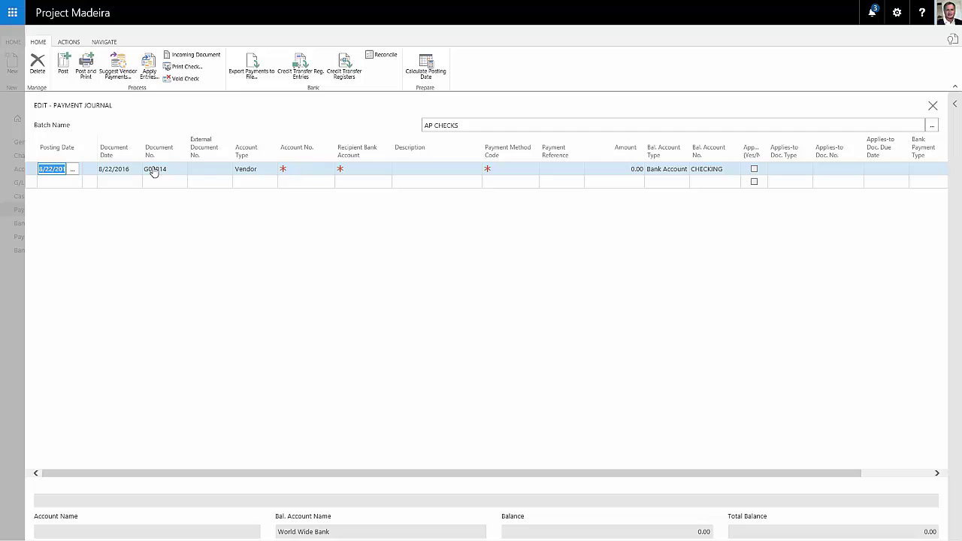
Step: Set the payment line's account to vendor 40000 Lewis Home Furniture and open Apply Entries
{"action": "left_click", "coordinate": [306, 167]}
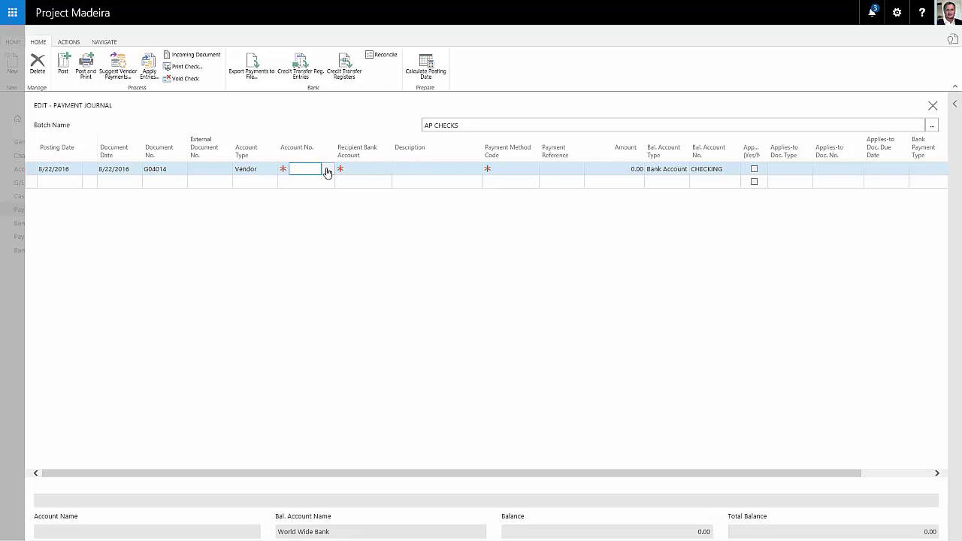
{"action": "left_click", "coordinate": [327, 169]}
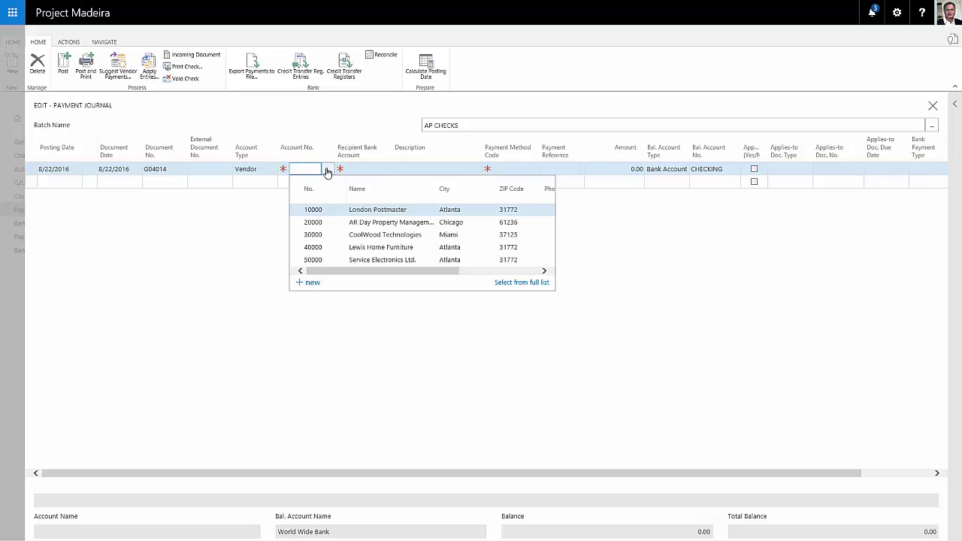
{"action": "left_click", "coordinate": [337, 253]}
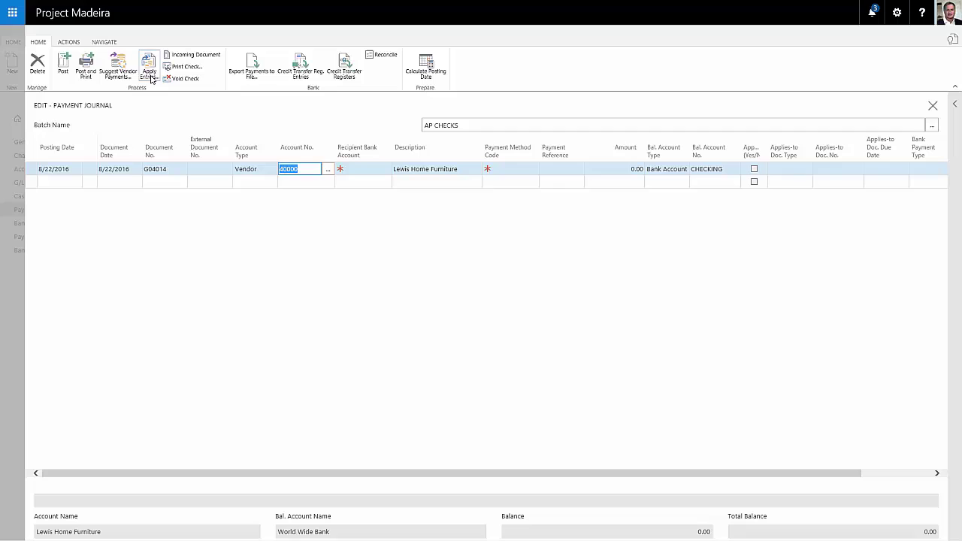
{"action": "left_click", "coordinate": [149, 77]}
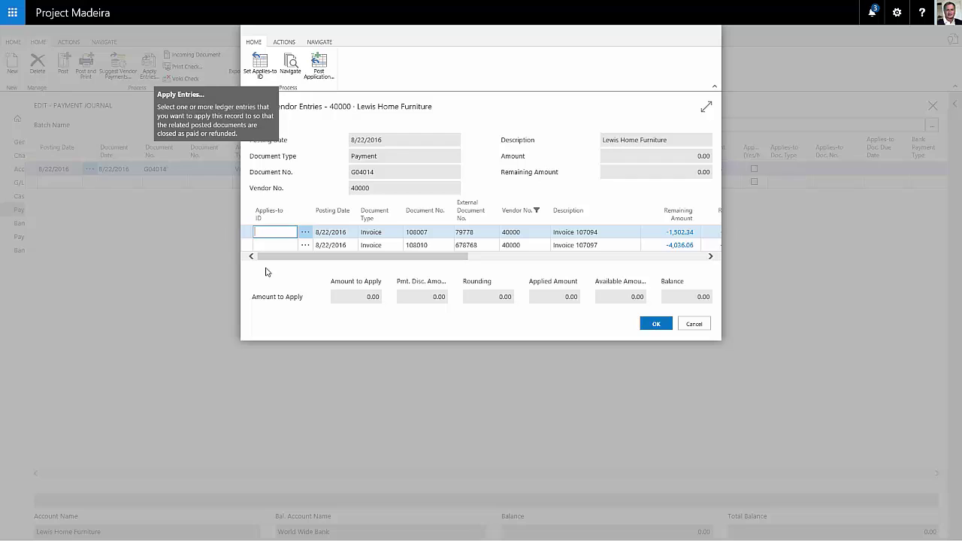
Step: Set the Applies-to ID on invoice 107097 and accept, so the line pays 4,036.06
{"action": "left_click", "coordinate": [280, 245]}
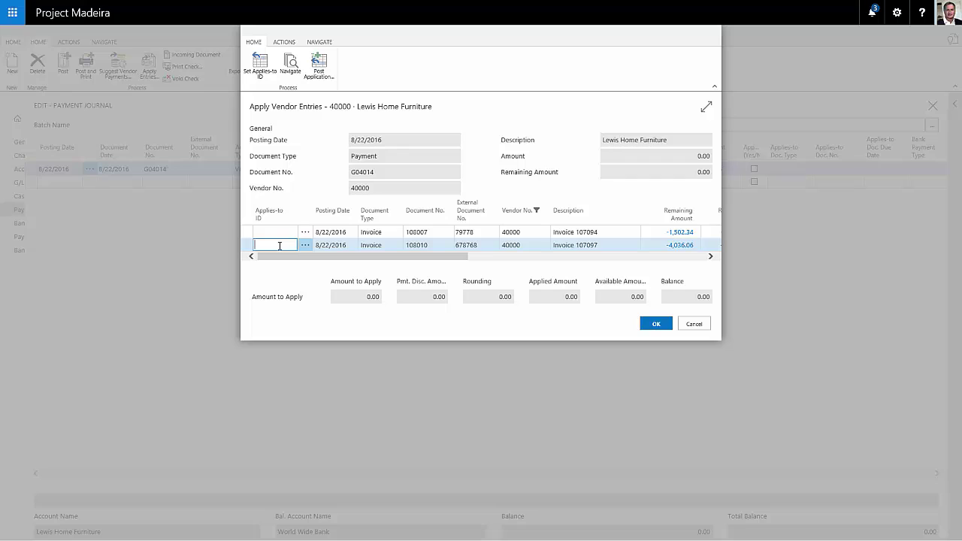
{"action": "left_click", "coordinate": [260, 60]}
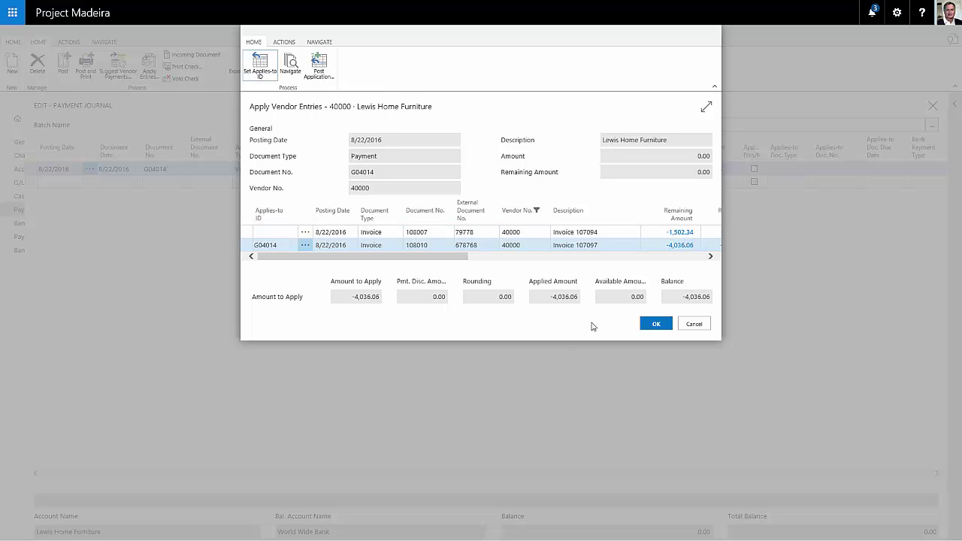
{"action": "left_click", "coordinate": [655, 324]}
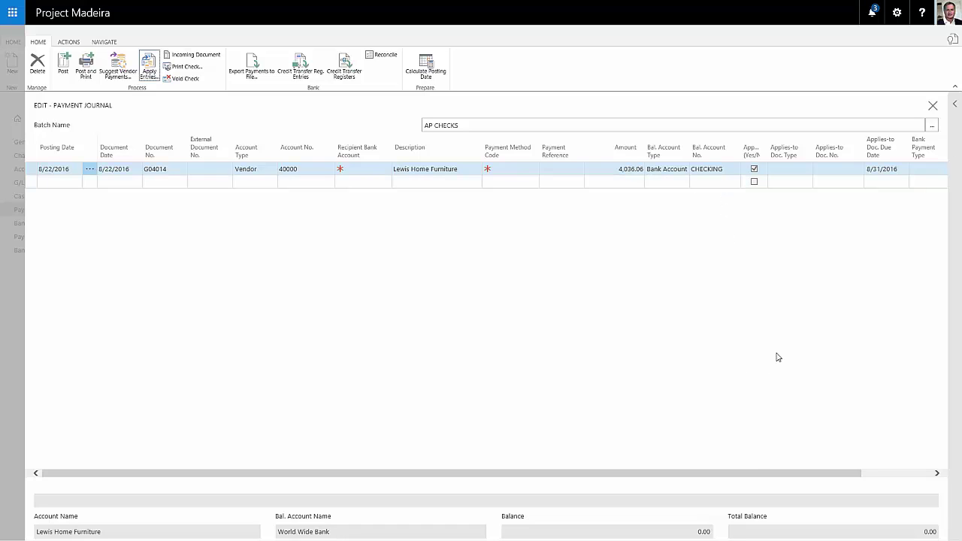
Step: Set the payment line's Bank Payment Type to Computer Check
{"action": "left_click_drag", "start_coordinate": [755, 476], "coordinate": [846, 459]}
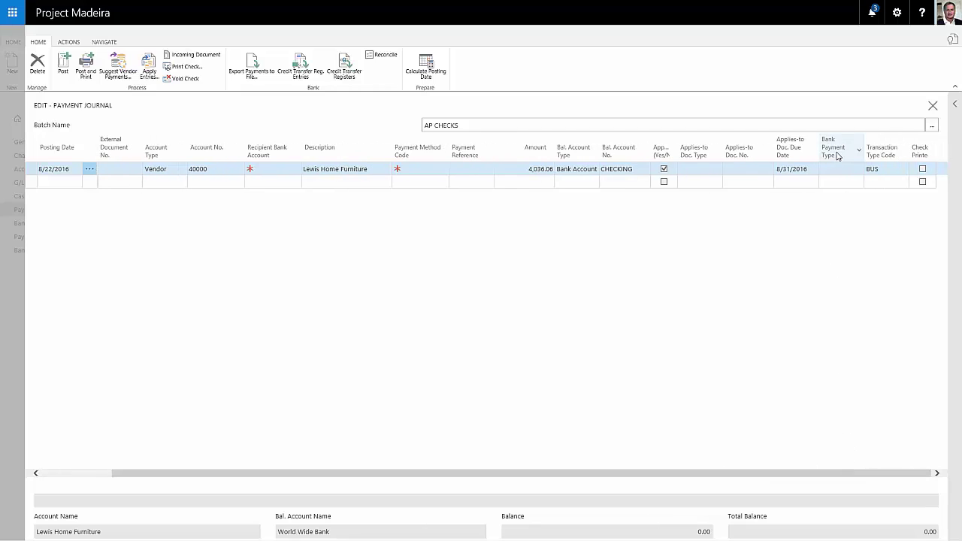
{"action": "left_click", "coordinate": [861, 170]}
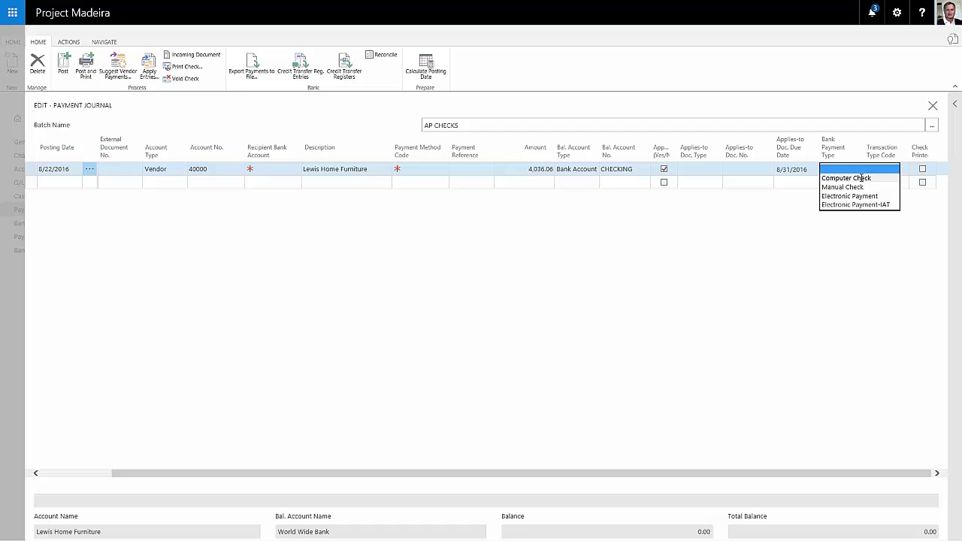
{"action": "left_click", "coordinate": [861, 178]}
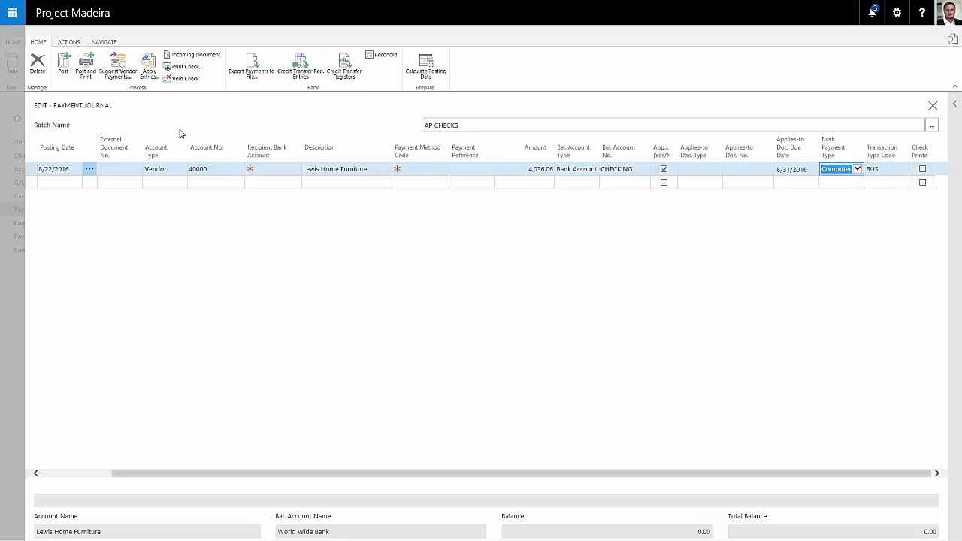
Step: Print the check to a PDF Document file
{"action": "left_click", "coordinate": [177, 68]}
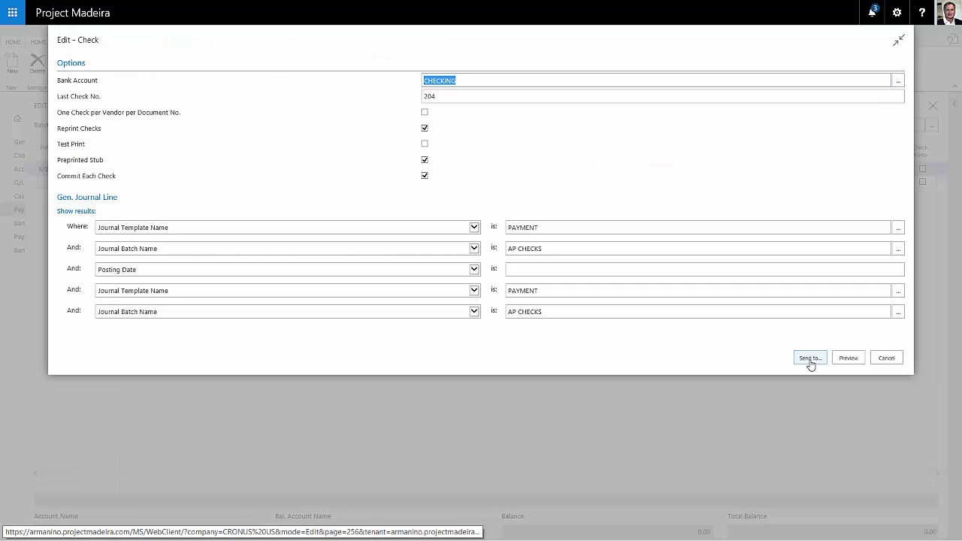
{"action": "left_click", "coordinate": [810, 364]}
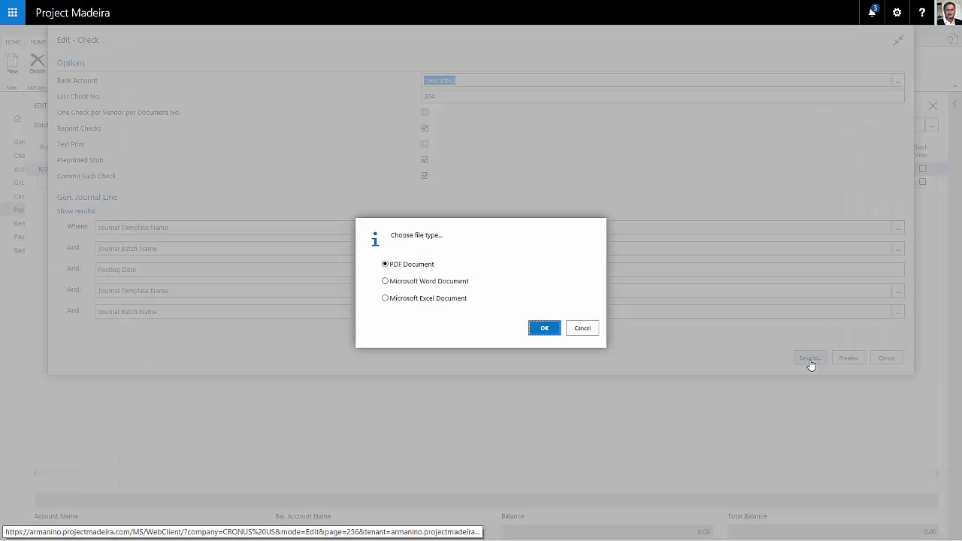
{"action": "left_click", "coordinate": [545, 331]}
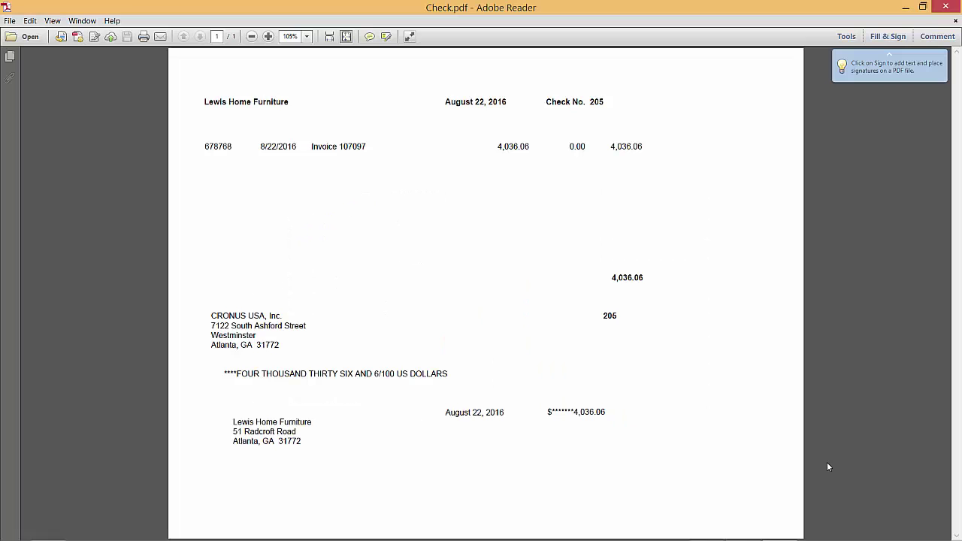
Step: Close Check.pdf in Adobe Reader after reviewing check 205 for 4,036.06
{"action": "left_click", "coordinate": [945, 6]}
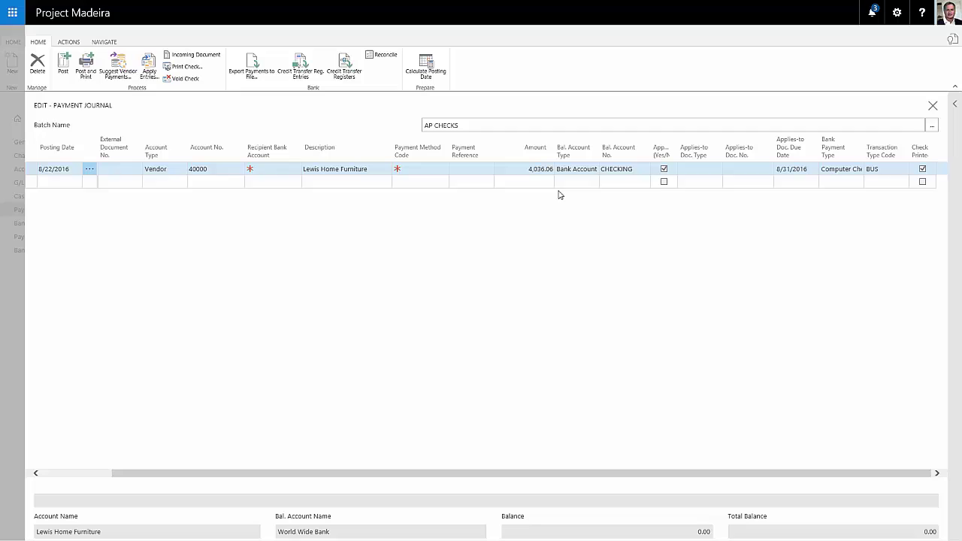
Step: Post the check payment line with Post and Print, confirming with Yes
{"action": "left_click", "coordinate": [87, 72]}
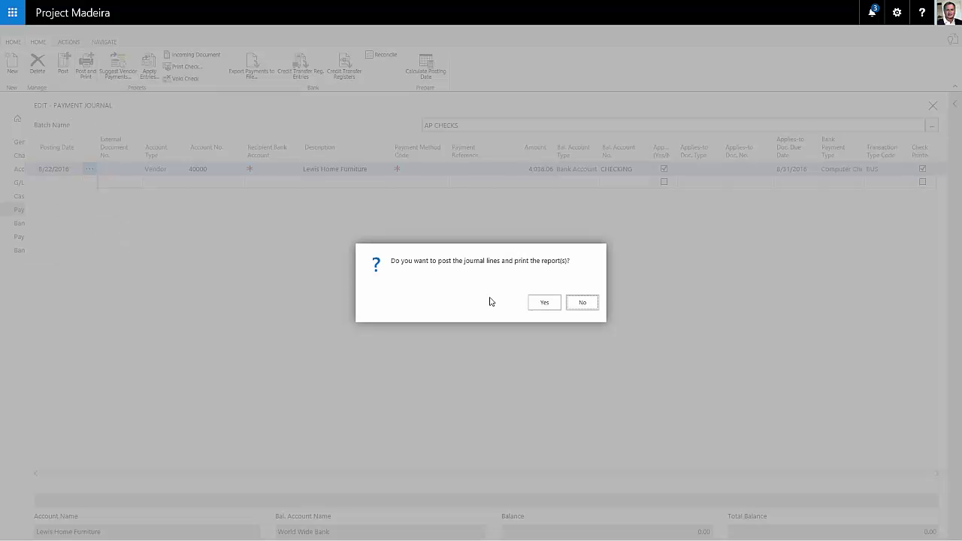
{"action": "left_click", "coordinate": [545, 304]}
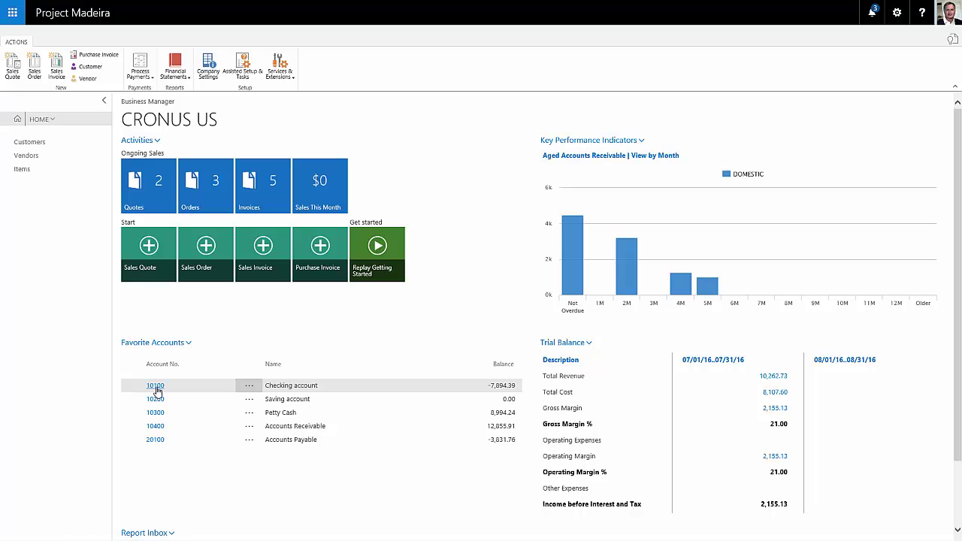
Step: Open Checking account 10100 and view its ledger entries, showing payment 205 of -4,036.06
{"action": "left_click", "coordinate": [155, 386]}
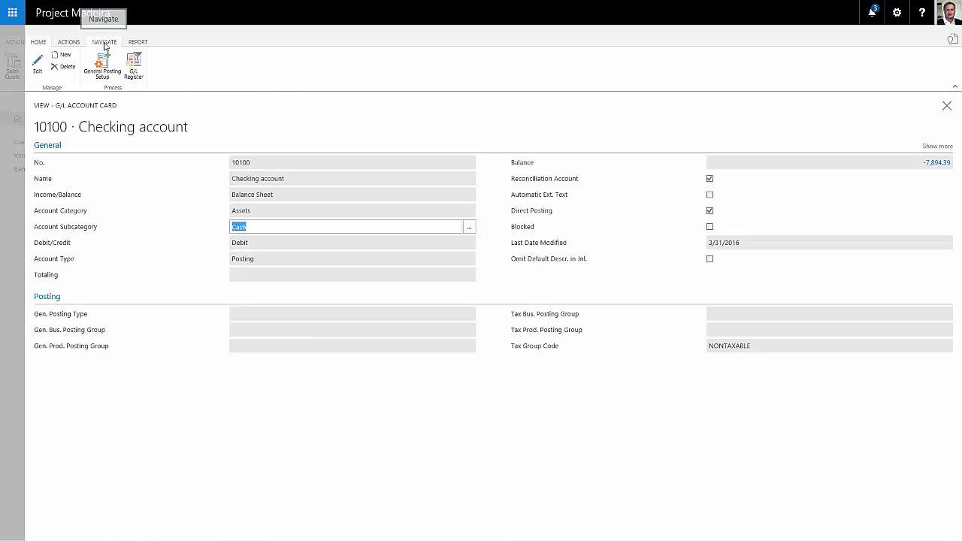
{"action": "left_click", "coordinate": [104, 43]}
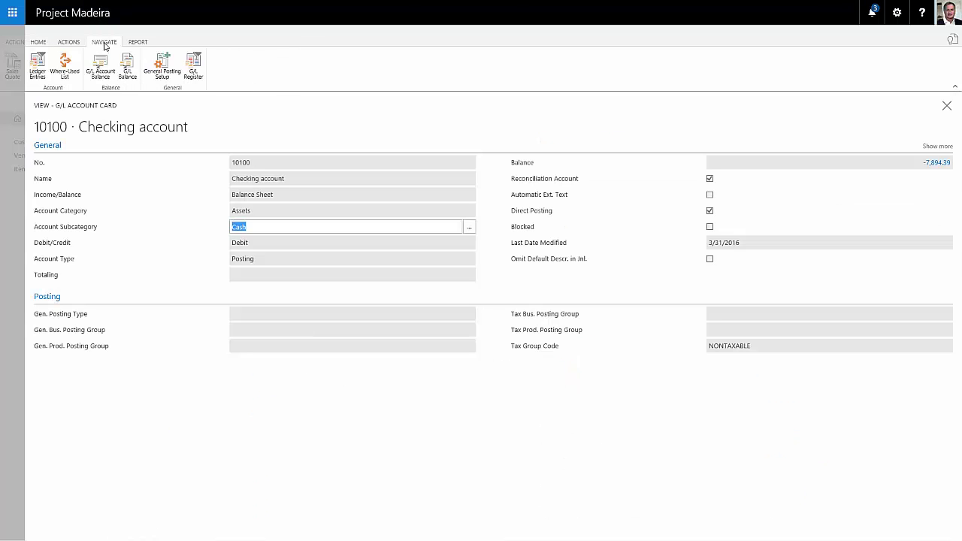
{"action": "left_click", "coordinate": [40, 73]}
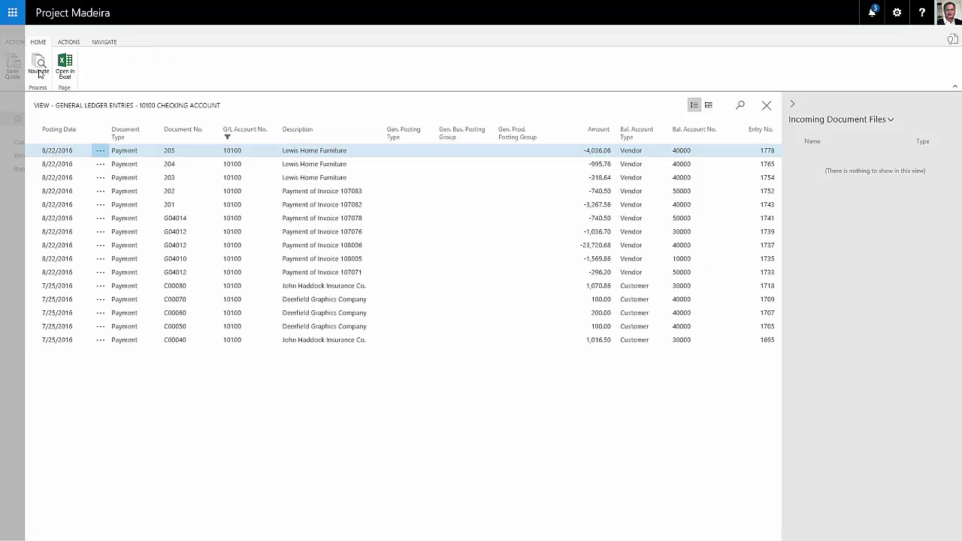